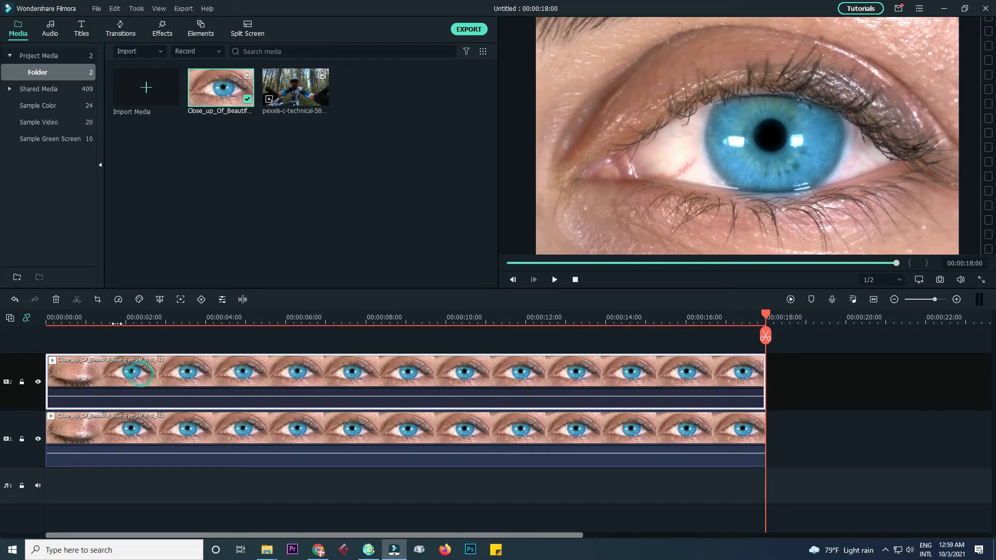
# - Add a freeze frame to the upper eye clip at 00:00:01:19
pyautogui.click(116, 322)
pyautogui.rightClick(157, 377)
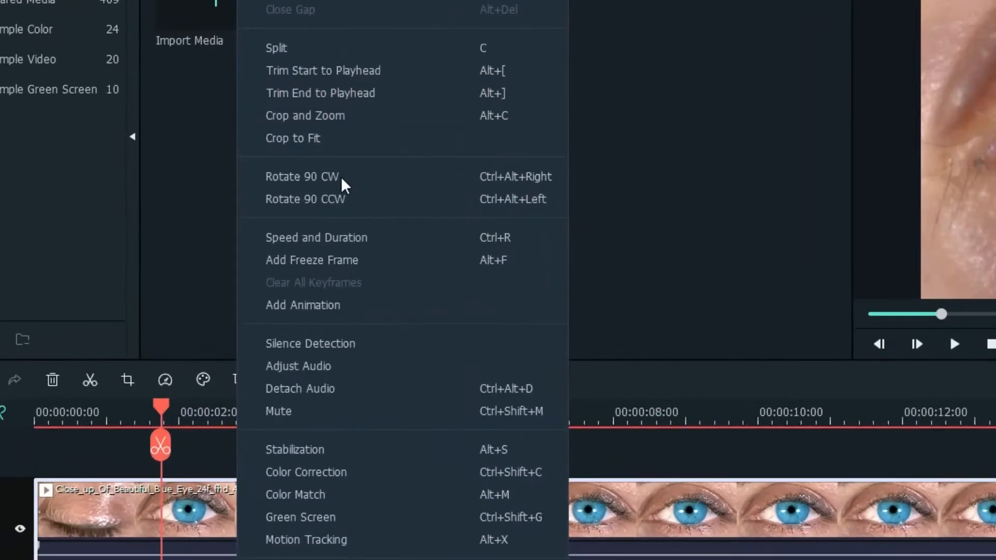
pyautogui.click(348, 258)
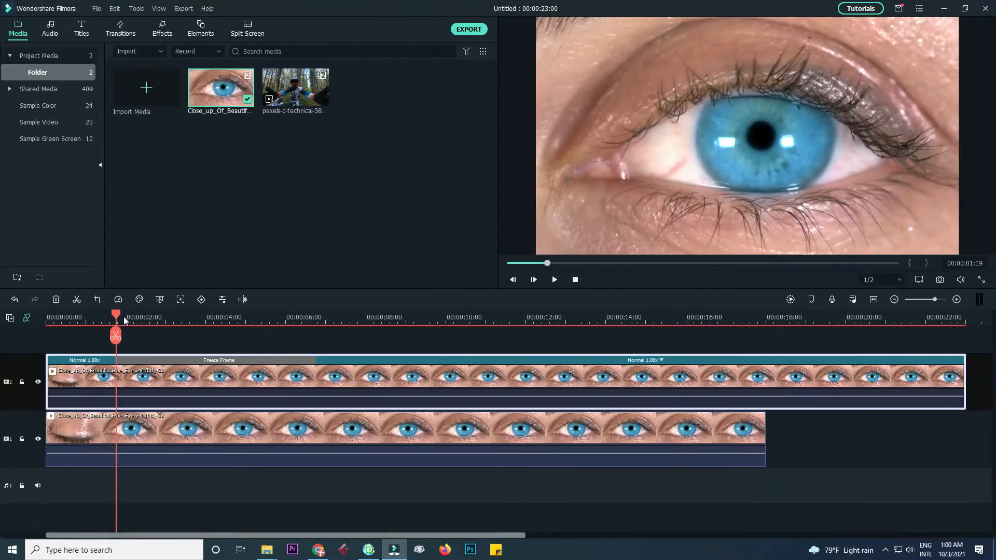
# - Split both the upper and lower eye clips at 00:00:00:16, where the eye is fully open
pyautogui.click(47, 319)
pyautogui.moveTo(49, 318); pyautogui.dragTo(72, 320)
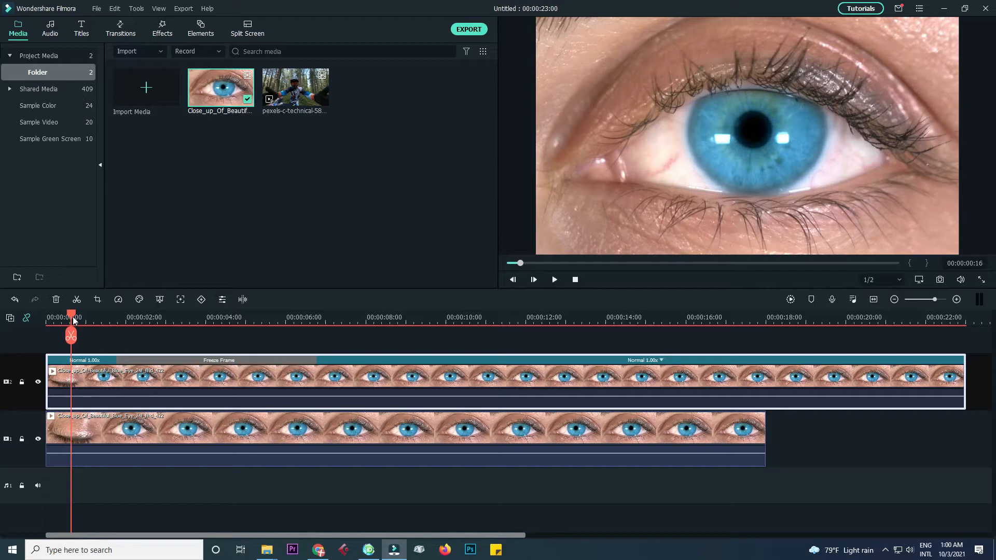
pyautogui.click(71, 336)
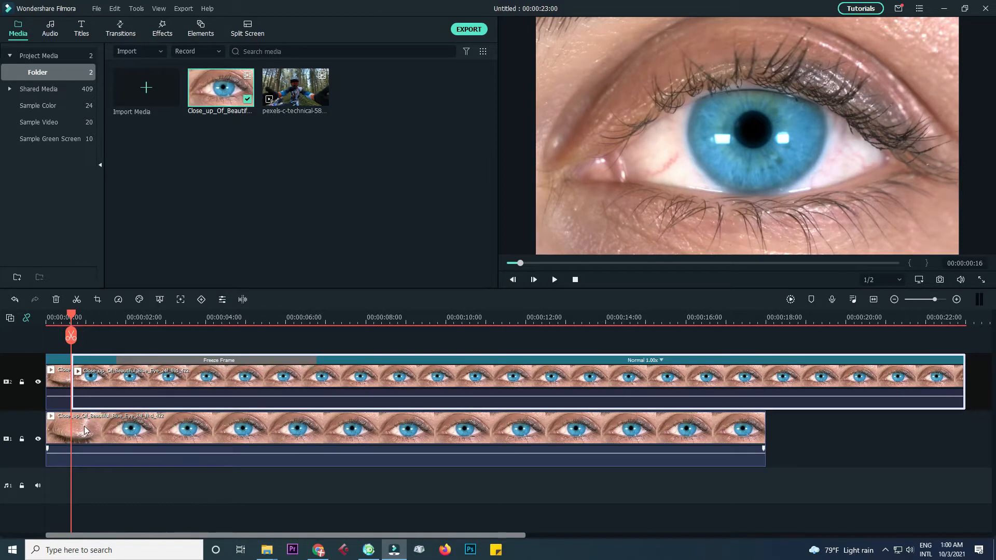
pyautogui.click(85, 430)
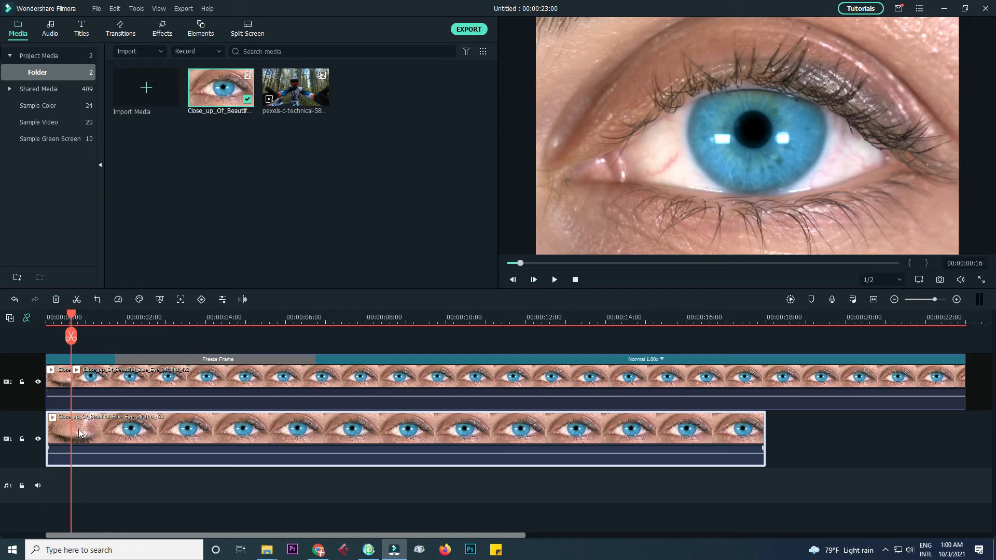
pyautogui.click(72, 336)
# - Delete the upper eye clip's opening piece and the lower eye clip's remainder after the split
pyautogui.click(60, 378)
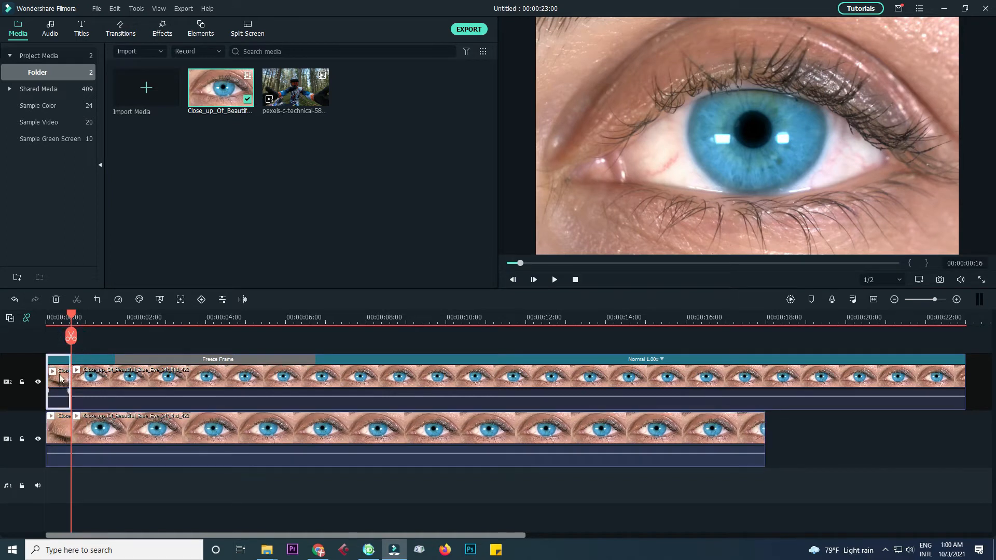
pyautogui.press('Delete')
pyautogui.click(113, 449)
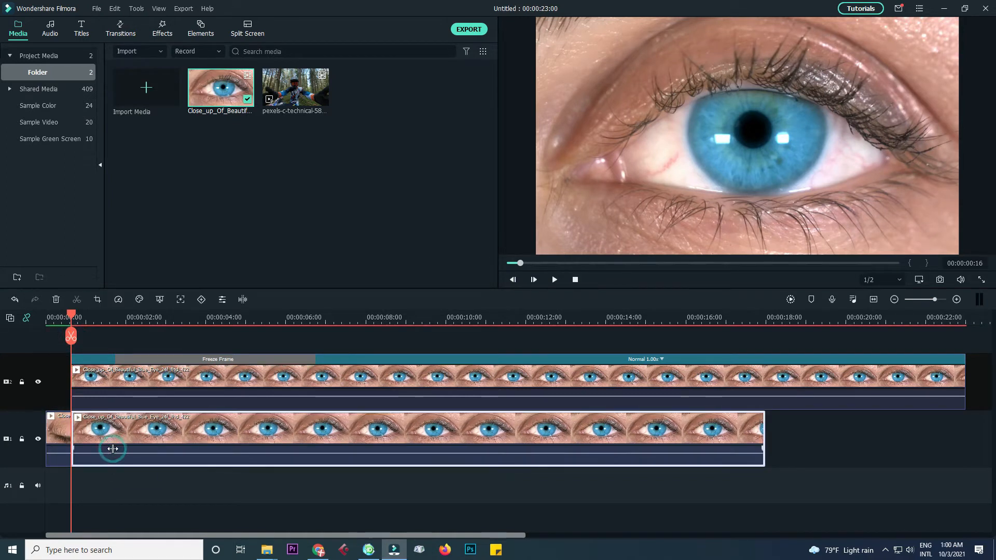
pyautogui.press('Delete')
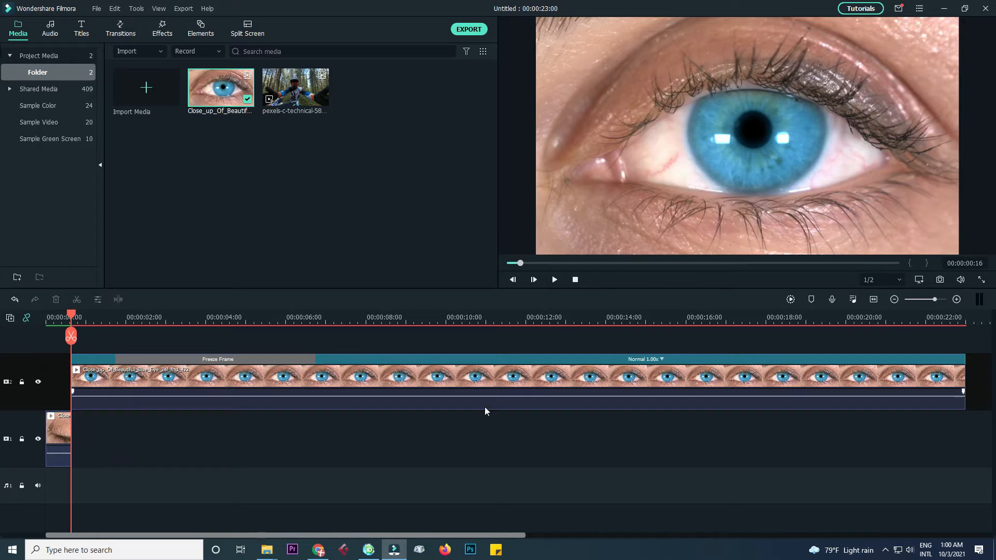
# - Trim the upper eye clip's end to about 00:00:02:24 and place the pexels forest clip directly after the lower eye piece
pyautogui.click(816, 385)
pyautogui.moveTo(965, 374); pyautogui.dragTo(162, 386)
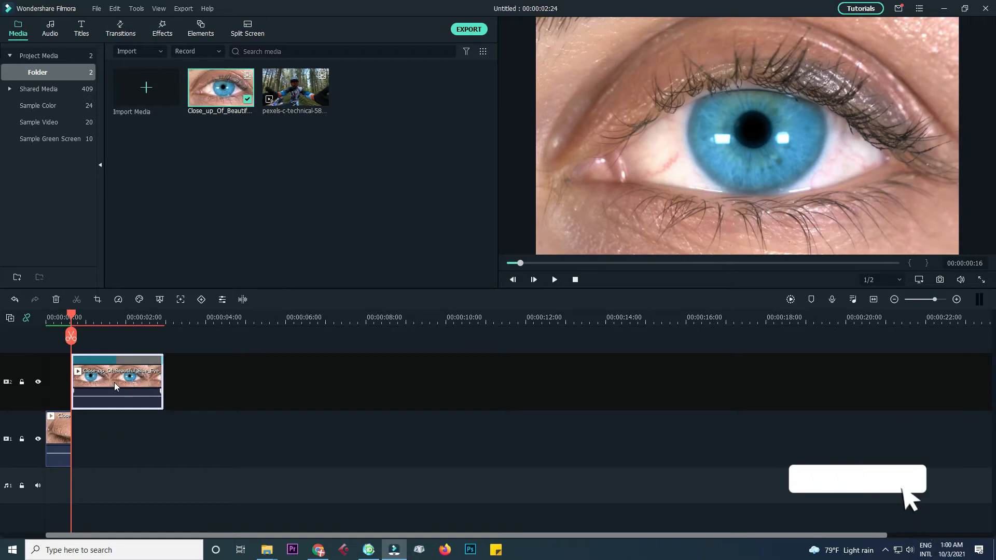
pyautogui.moveTo(295, 88); pyautogui.dragTo(72, 445)
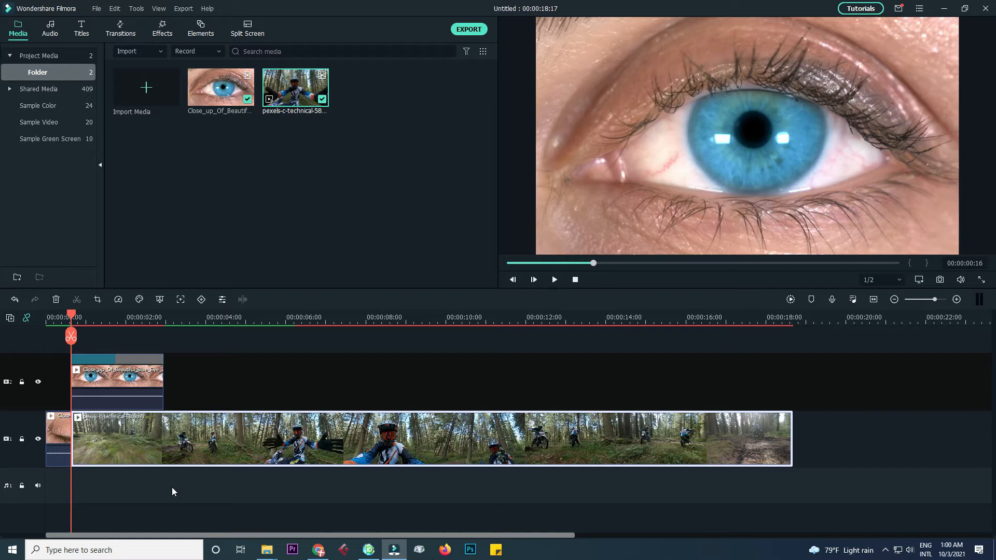
# - Apply the Image Mask utility effect to the upper eye clip
pyautogui.click(117, 379)
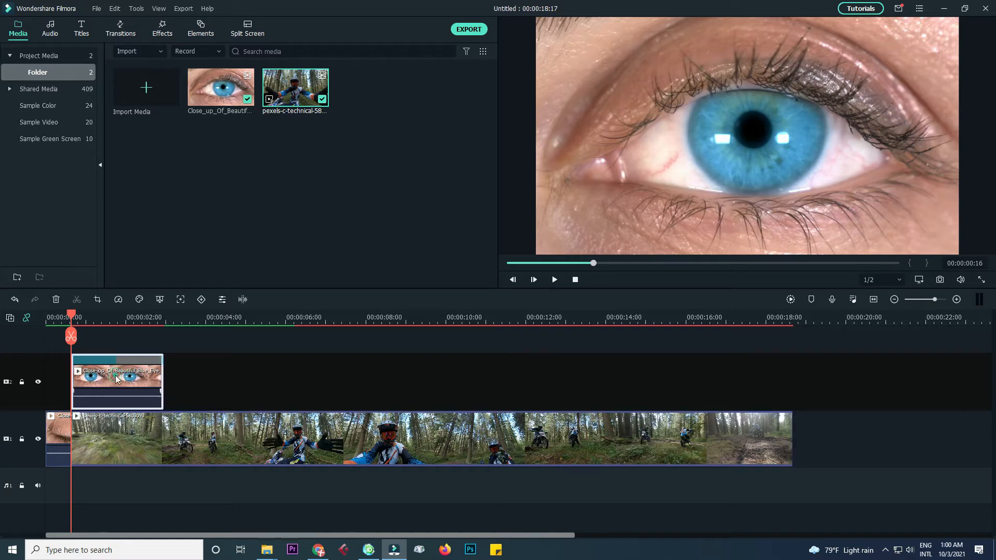
pyautogui.click(164, 35)
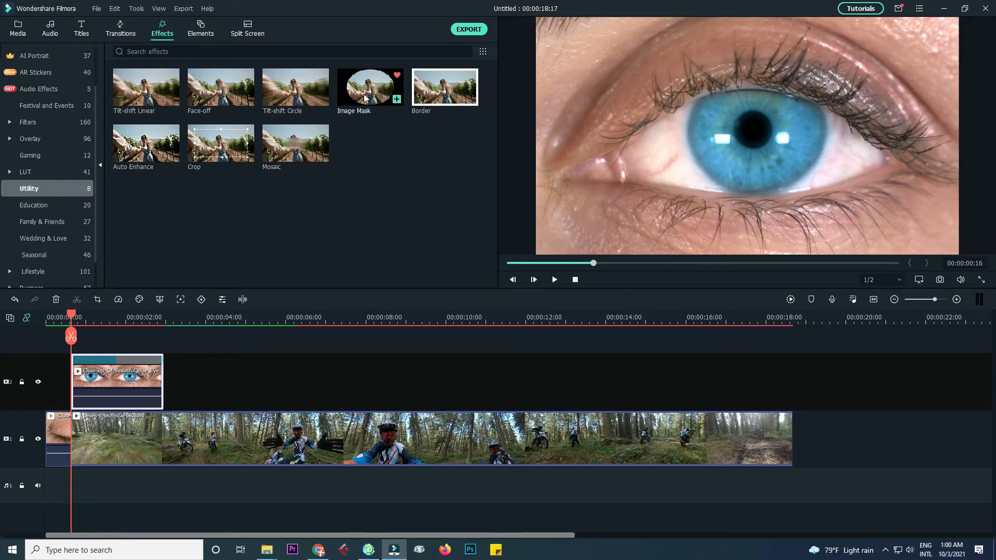
pyautogui.moveTo(365, 97); pyautogui.dragTo(103, 383)
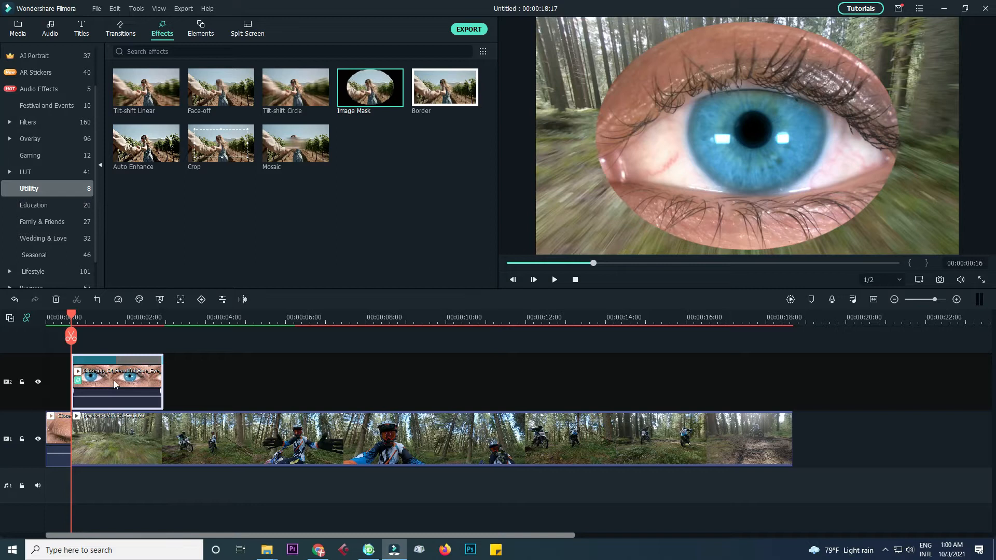
# - Invert the image mask in the upper eye clip's video effect settings, keeping Video Effects enabled
pyautogui.doubleClick(115, 383)
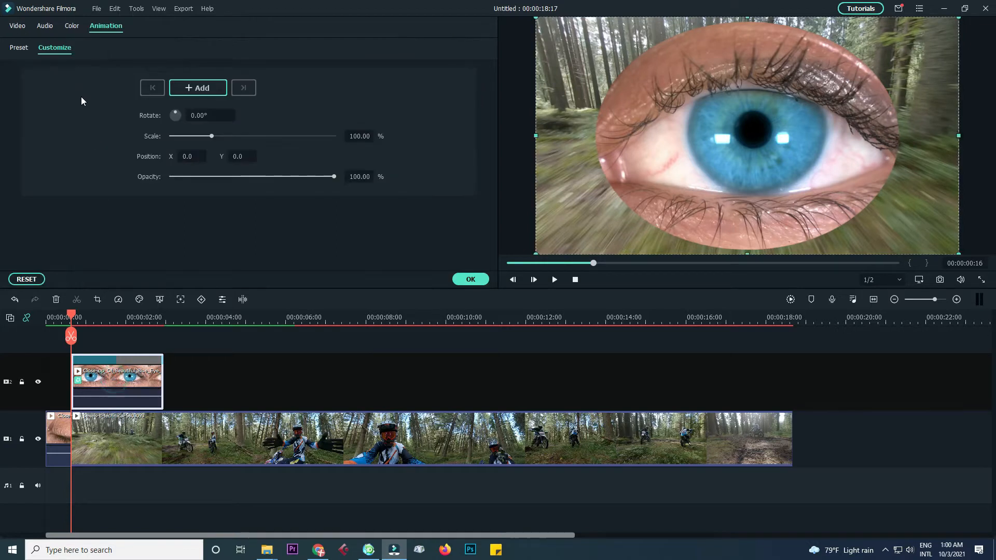
pyautogui.click(20, 29)
pyautogui.scroll(4, 35, 144)
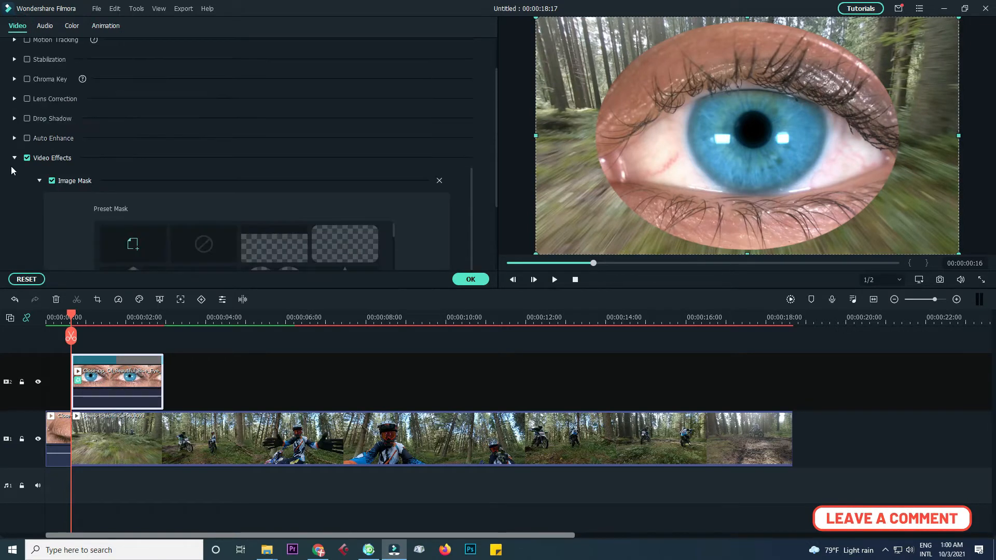
pyautogui.click(27, 158)
pyautogui.click(27, 159)
pyautogui.scroll(-5, 20, 177)
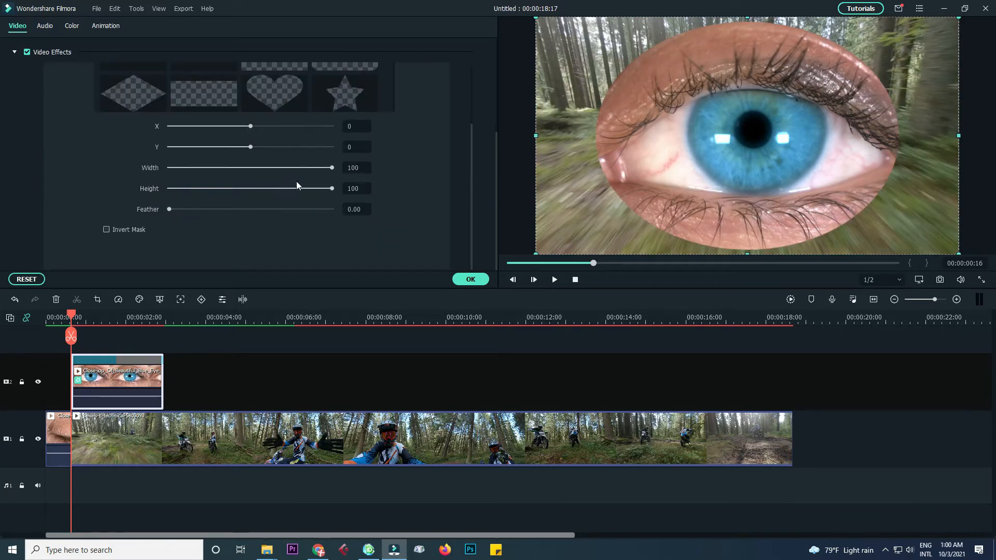
pyautogui.click(105, 230)
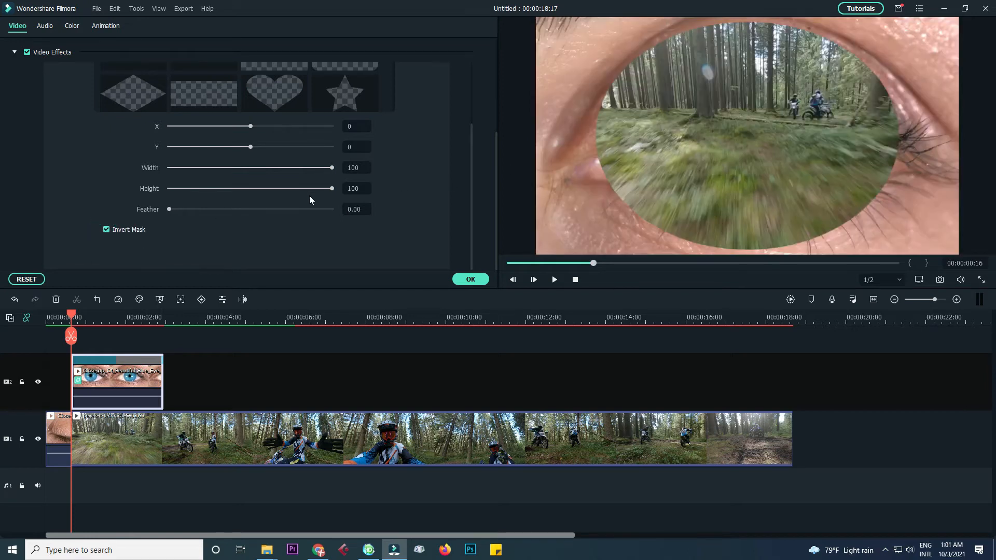
# - Fit the mask over the iris with X 18, Y 1, width 48 and height 53
pyautogui.moveTo(332, 188); pyautogui.dragTo(285, 189)
pyautogui.moveTo(332, 168); pyautogui.dragTo(257, 188)
pyautogui.moveTo(251, 168); pyautogui.dragTo(248, 168)
pyautogui.moveTo(250, 147); pyautogui.dragTo(251, 147)
pyautogui.moveTo(349, 146); pyautogui.dragTo(352, 126)
pyautogui.moveTo(353, 147); pyautogui.dragTo(350, 147)
pyautogui.moveTo(353, 189); pyautogui.dragTo(351, 188)
pyautogui.moveTo(353, 168); pyautogui.dragTo(349, 130)
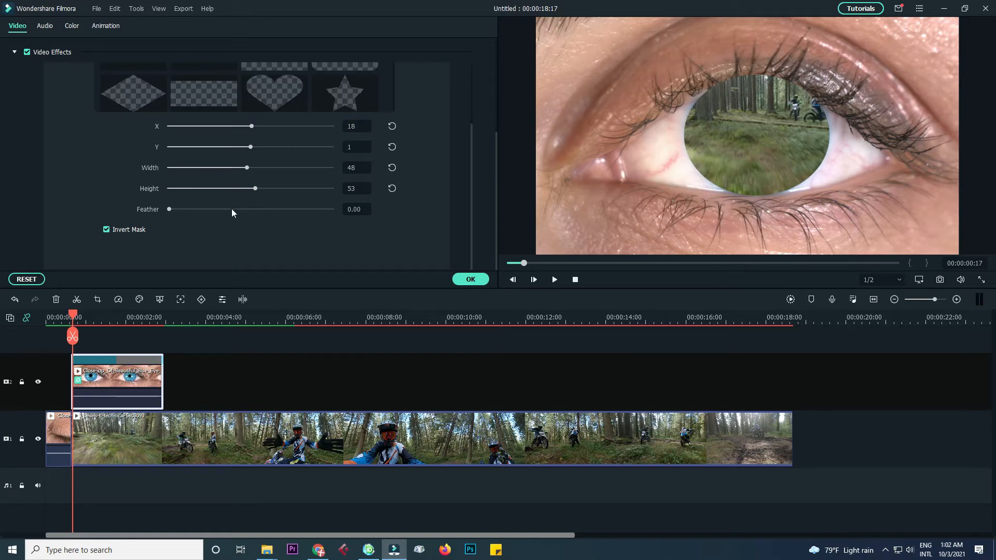
# - Set the mask's feather to 100, width to 49 and height to 50, and fine-tune its Y position around the iris
pyautogui.moveTo(207, 210); pyautogui.dragTo(397, 207)
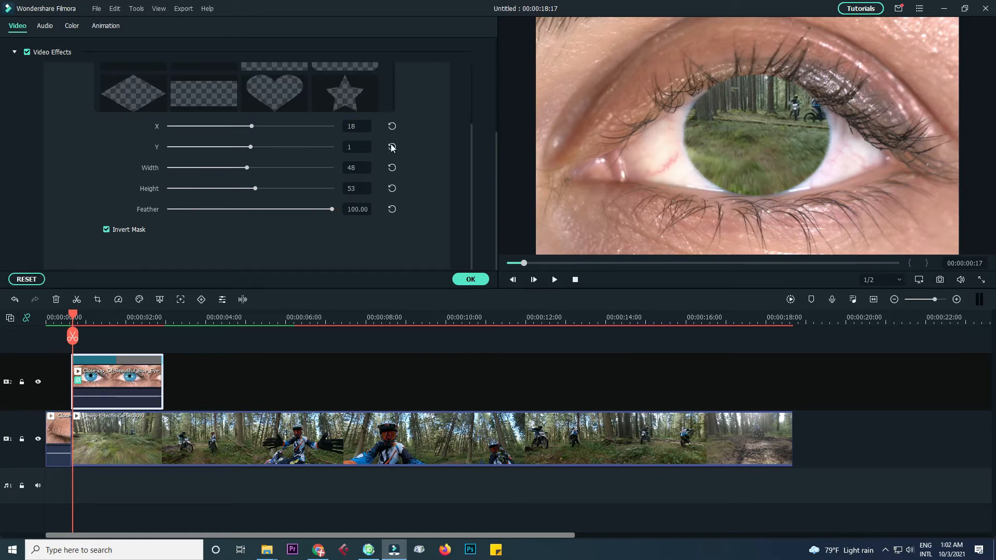
pyautogui.moveTo(351, 166); pyautogui.dragTo(352, 166)
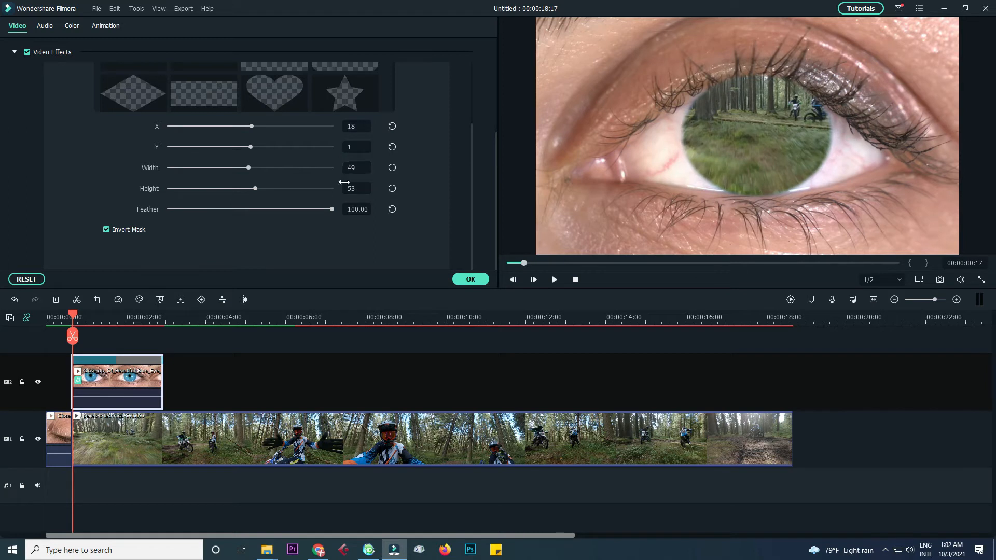
pyautogui.moveTo(356, 188); pyautogui.dragTo(353, 188)
pyautogui.moveTo(351, 148); pyautogui.dragTo(353, 148)
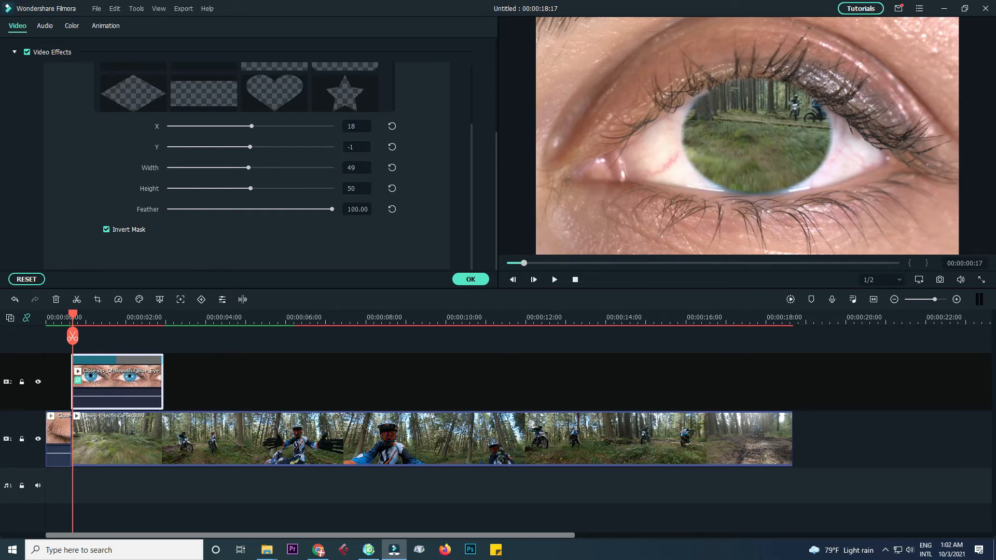
pyautogui.moveTo(352, 147); pyautogui.dragTo(351, 147)
# - Add a starting animation keyframe at 00:00:00:17 and one at 00:00:00:23 with rotation 7°, scale 140.13% and X position -10
pyautogui.click(104, 26)
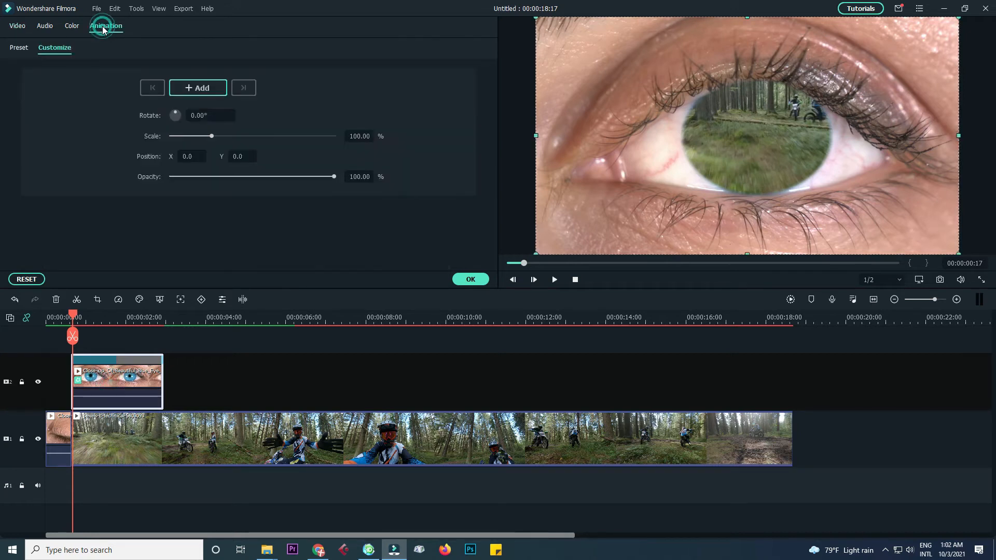
pyautogui.click(194, 89)
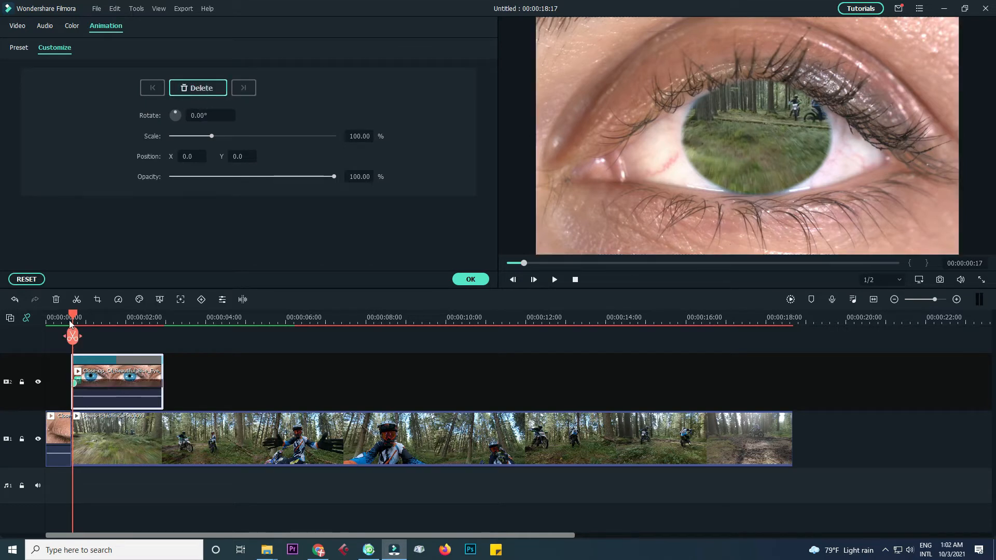
pyautogui.moveTo(73, 315); pyautogui.dragTo(86, 317)
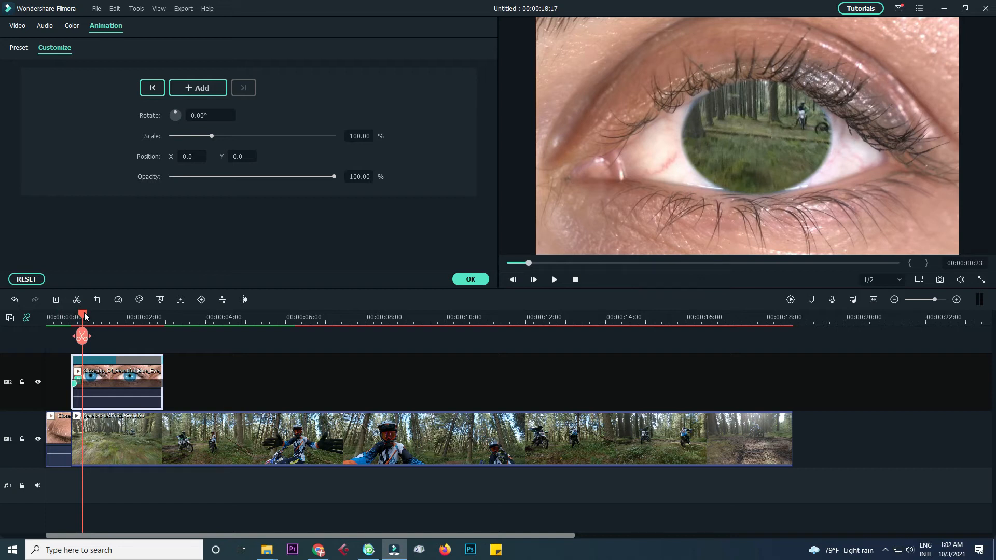
pyautogui.moveTo(216, 136); pyautogui.dragTo(199, 118)
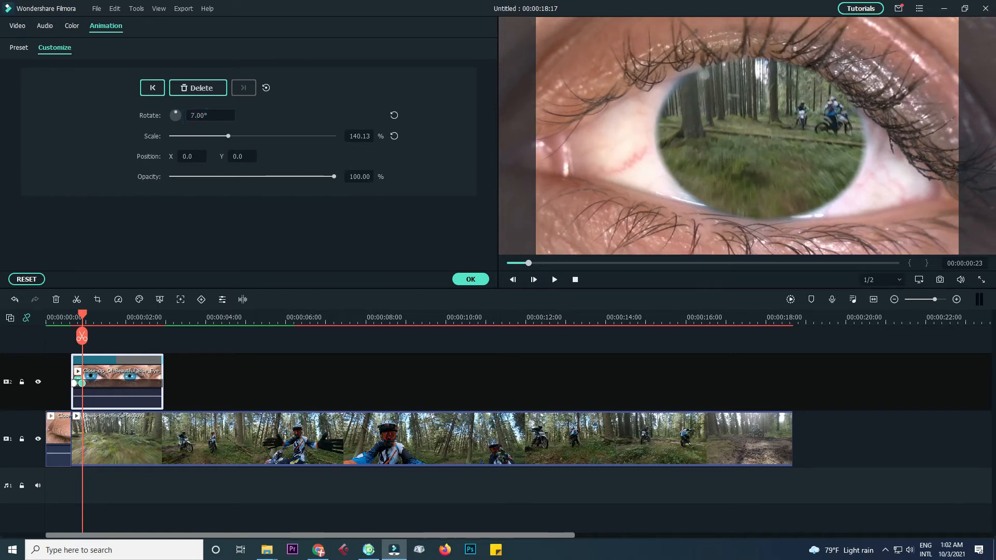
pyautogui.moveTo(193, 152); pyautogui.dragTo(185, 152)
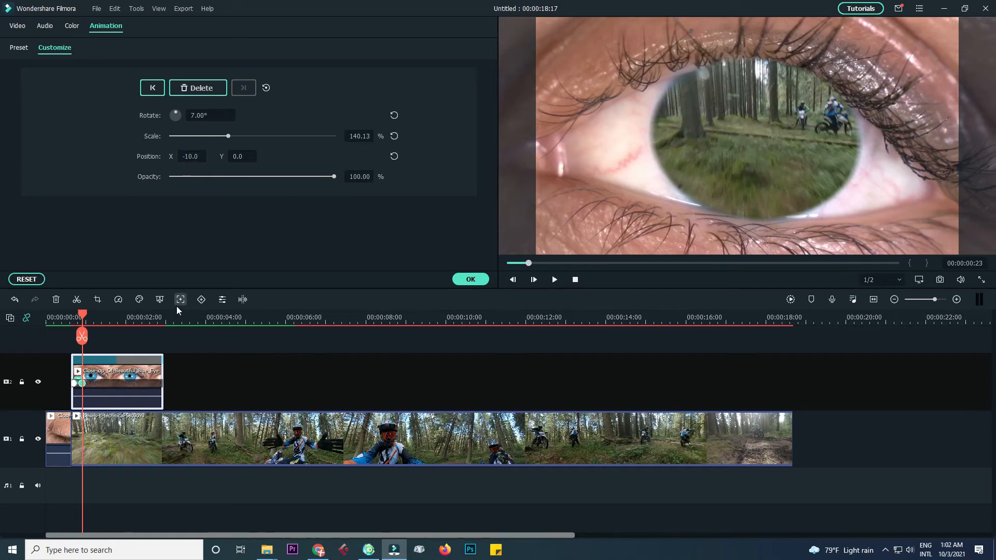
# - Add a keyframe at 00:00:01:07 with scale 264.97%, X position -42 and rotation 9°
pyautogui.moveTo(85, 316); pyautogui.dragTo(97, 319)
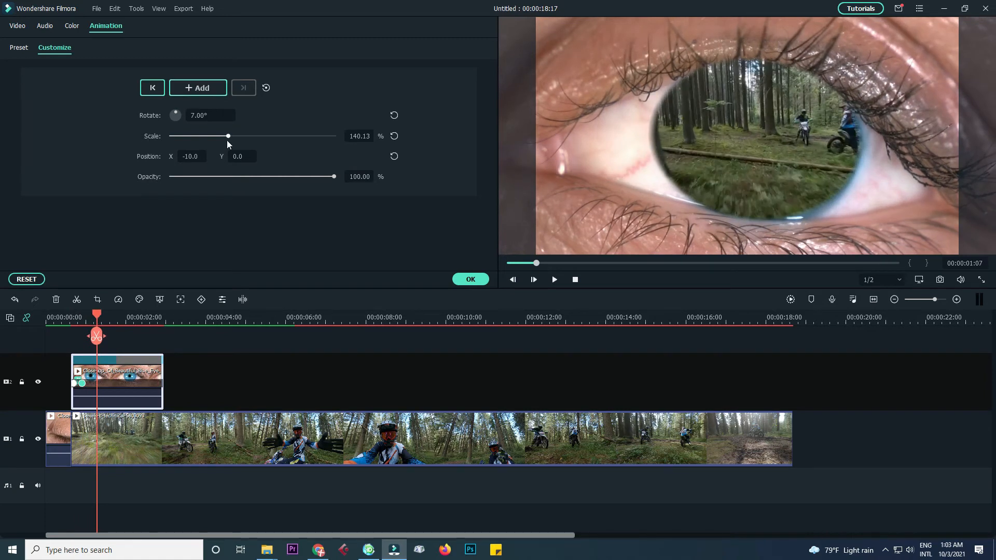
pyautogui.moveTo(230, 136); pyautogui.dragTo(278, 141)
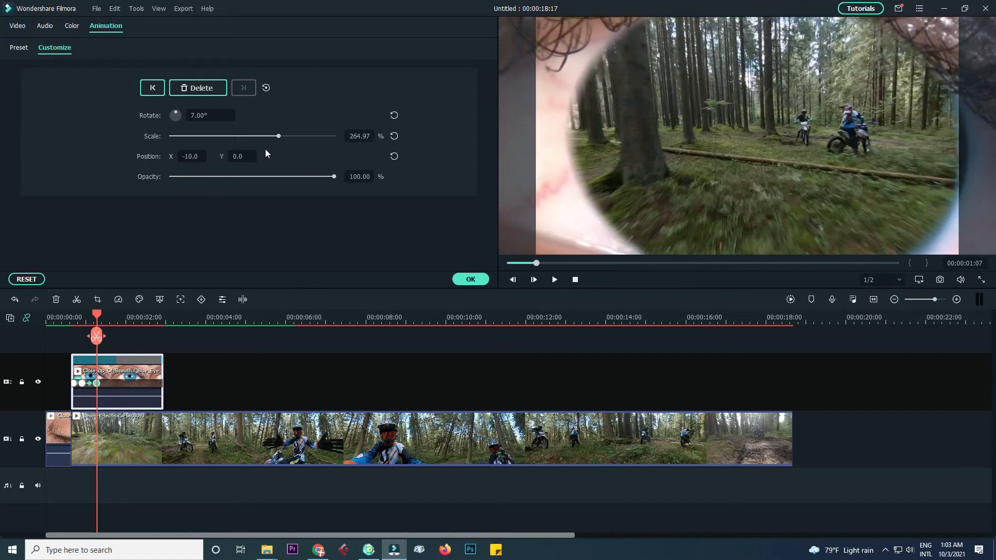
pyautogui.moveTo(190, 156); pyautogui.dragTo(168, 156)
pyautogui.moveTo(193, 116); pyautogui.dragTo(195, 116)
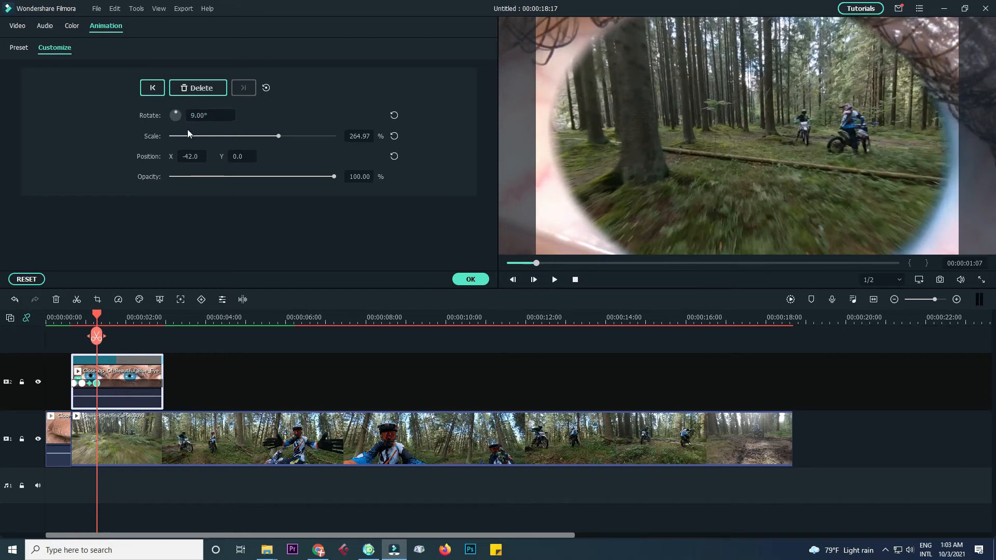
# - Add a keyframe at 00:00:01:18 with scale 400% and play the zoom animation from the start
pyautogui.moveTo(98, 318); pyautogui.dragTo(117, 323)
pyautogui.moveTo(279, 136); pyautogui.dragTo(325, 140)
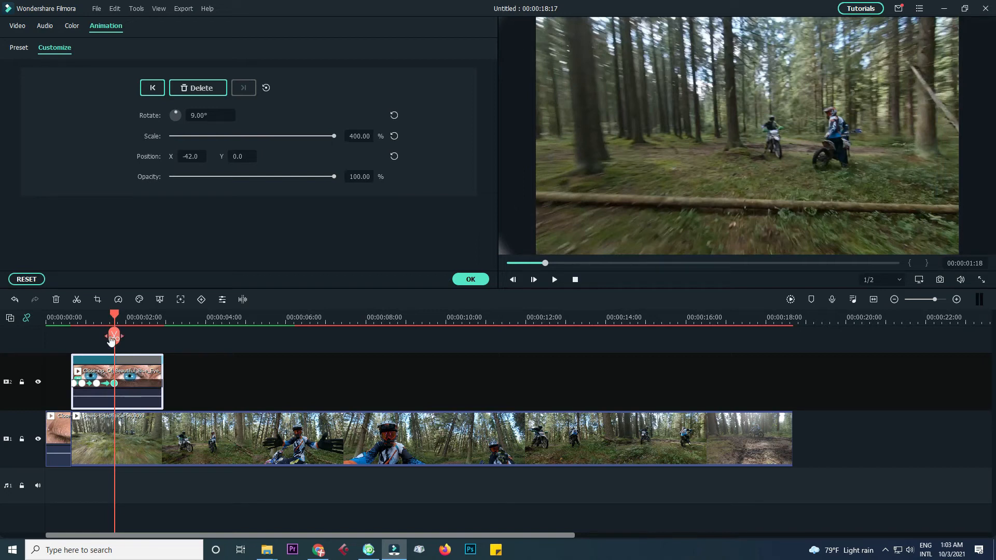
pyautogui.moveTo(115, 317); pyautogui.dragTo(47, 318)
pyautogui.press('space')
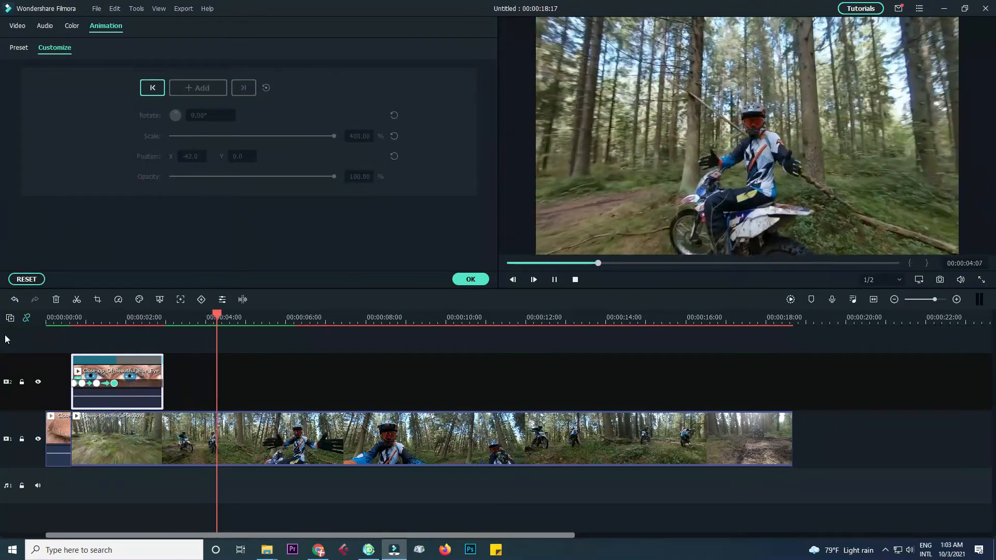
pyautogui.press('space')
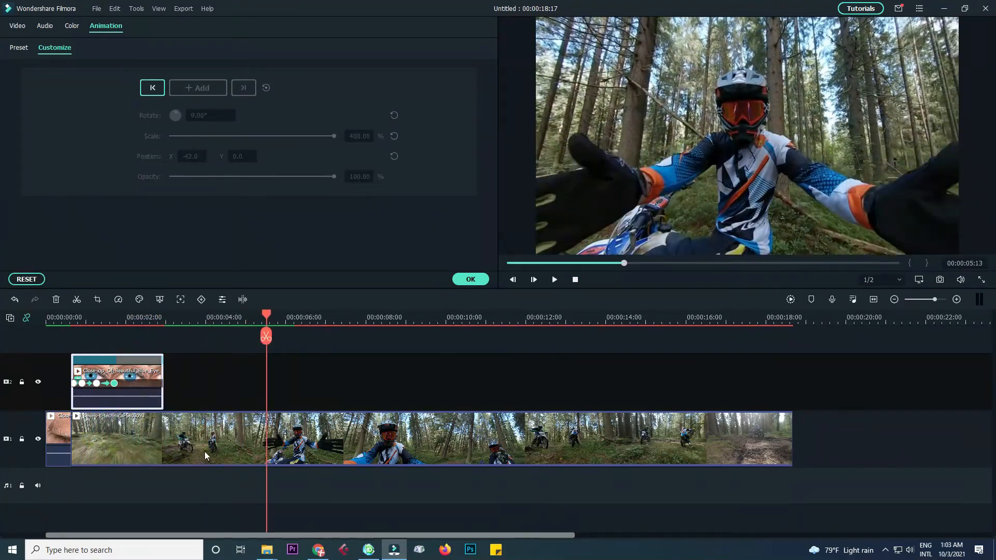
# - Split the forest clip at 00:00:05:13, delete the part after it, and play the result from the start
pyautogui.click(298, 440)
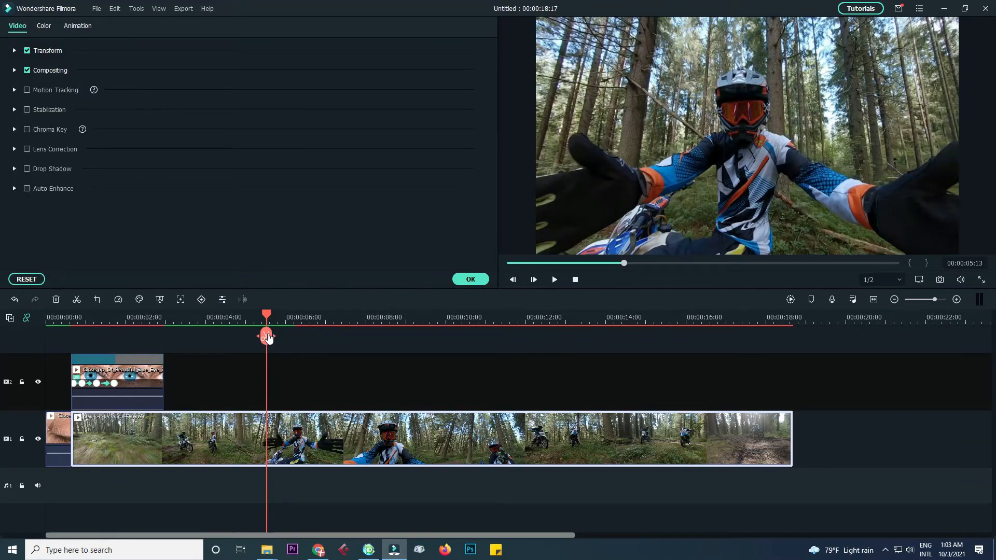
pyautogui.click(266, 336)
pyautogui.click(403, 443)
pyautogui.press('Delete')
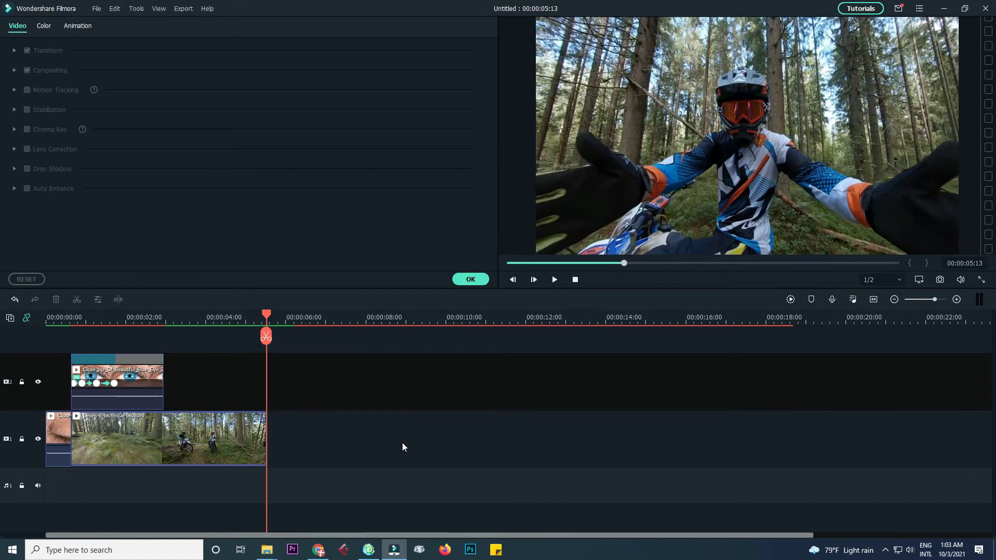
pyautogui.moveTo(266, 336); pyautogui.dragTo(10, 334)
pyautogui.press('space')
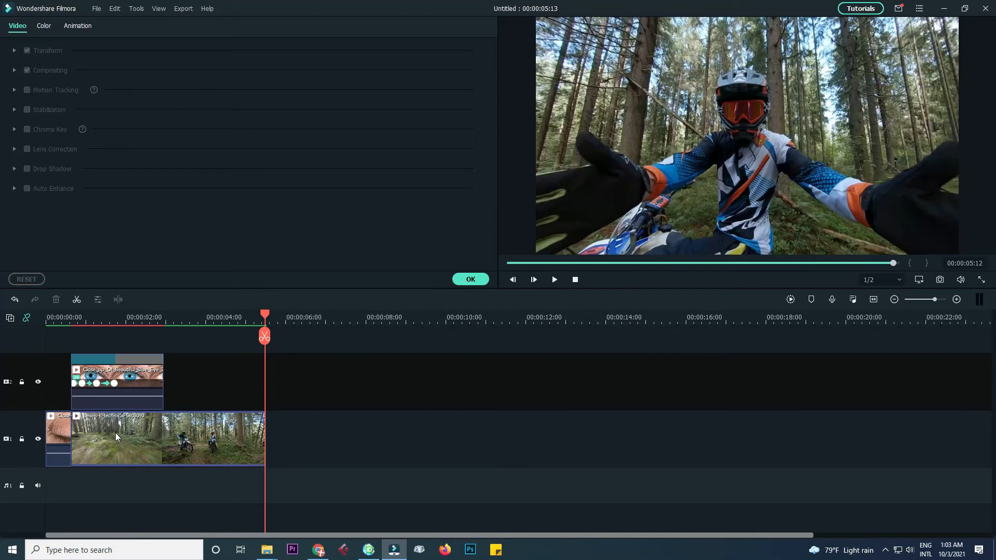
# - Move the forest clip further along its track and place a copy of the masked eye clip directly after the first eye clip
pyautogui.click(116, 434)
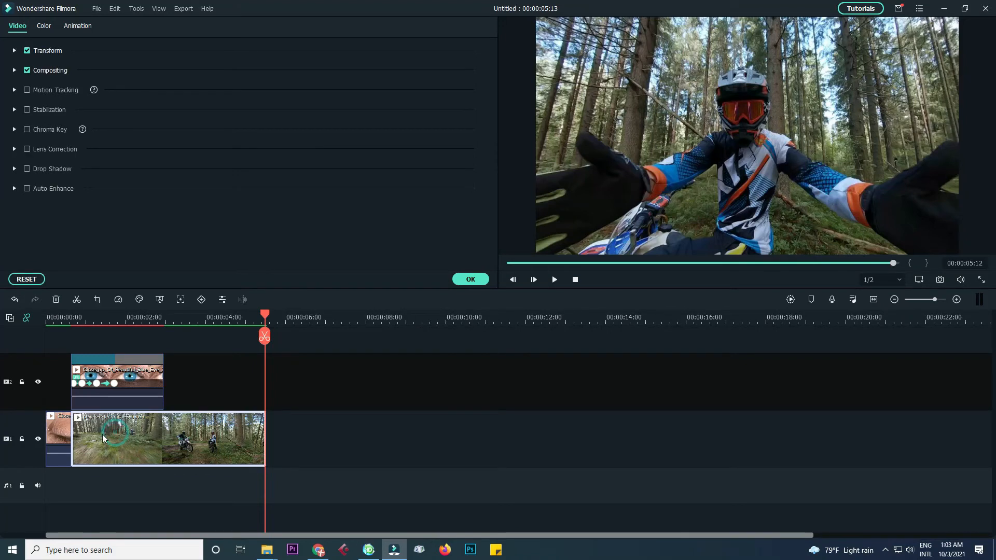
pyautogui.moveTo(103, 435); pyautogui.dragTo(248, 438)
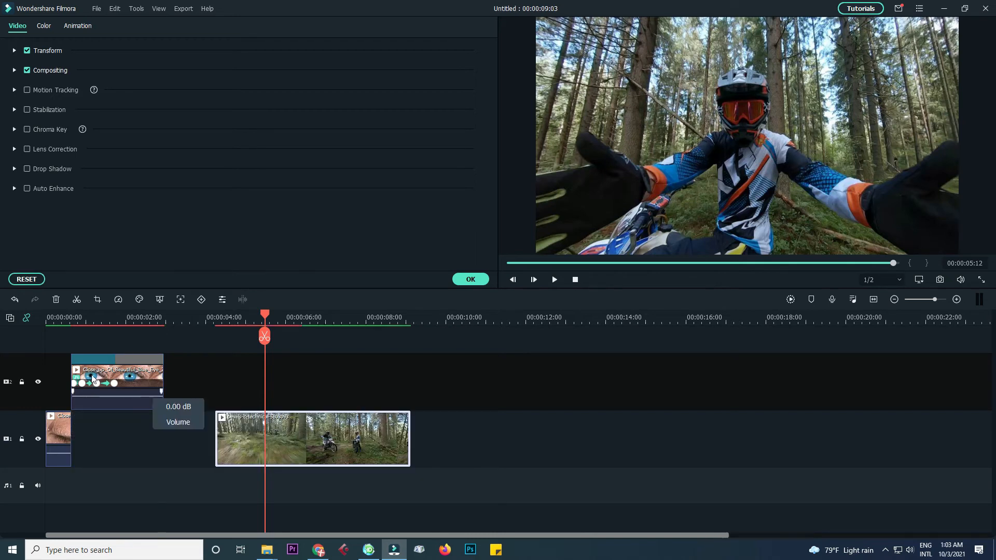
pyautogui.click(107, 387)
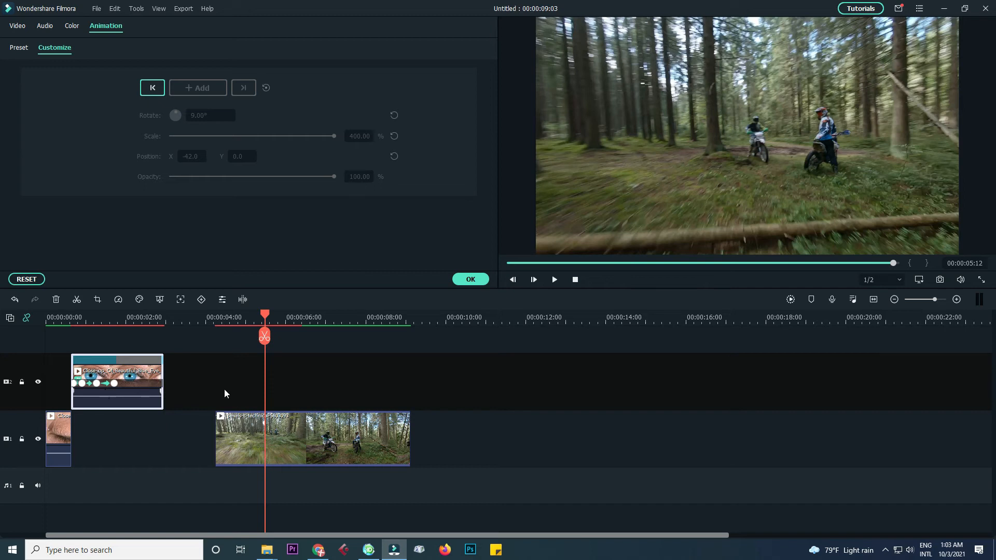
pyautogui.hotkey('ctrl', 'v')
pyautogui.moveTo(327, 376); pyautogui.dragTo(136, 440)
# - Trim the end of the copied eye clip on the lower track back to its second keyframe, at about 00:00:00:23
pyautogui.moveTo(66, 321); pyautogui.dragTo(151, 318)
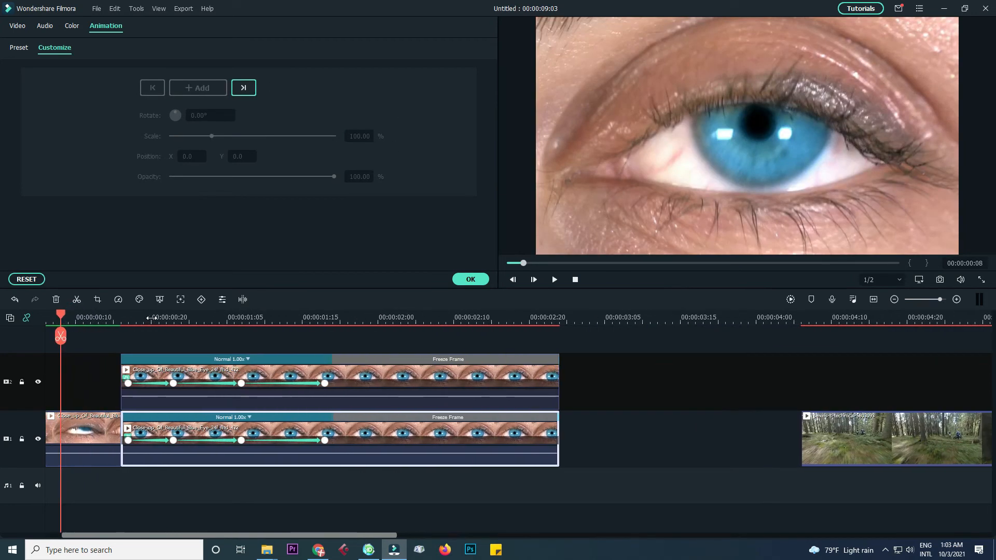
pyautogui.click(543, 433)
pyautogui.moveTo(558, 428); pyautogui.dragTo(174, 429)
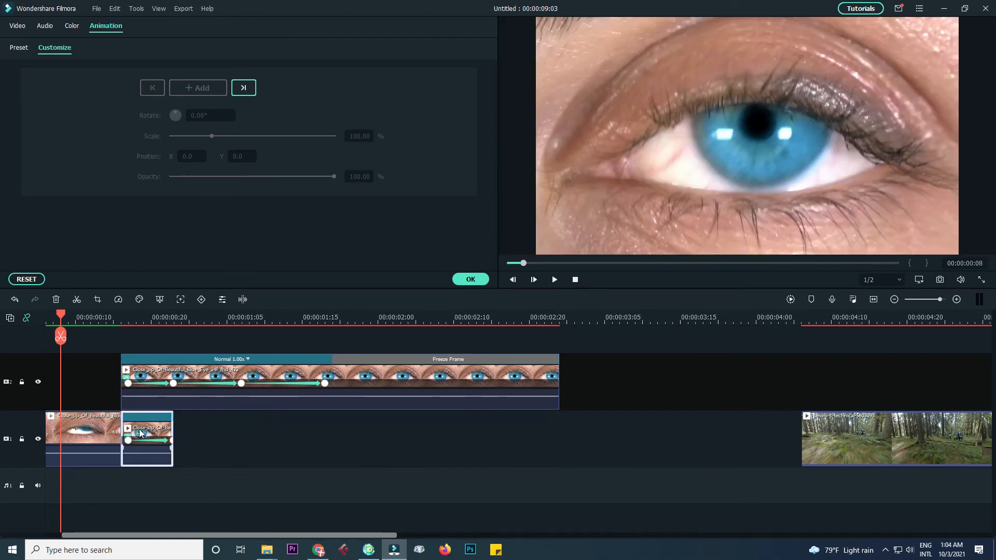
# - Turn off the video effects on the copied eye clip so its image mask is disabled
pyautogui.click(144, 432)
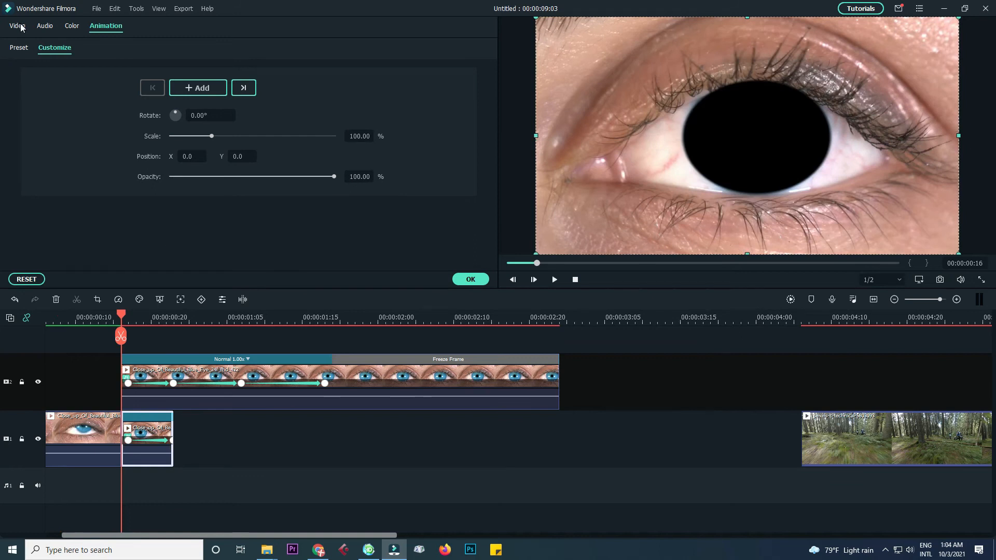
pyautogui.click(17, 26)
pyautogui.click(27, 53)
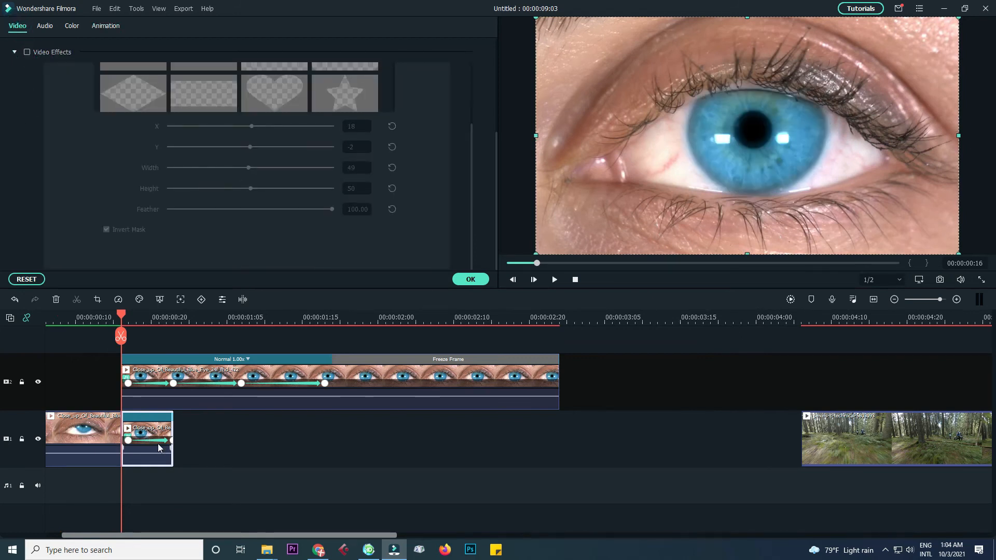
# - Shorten the copied eye clip to end at about 00:00:00:20 and move the forest clip directly against its end
pyautogui.moveTo(173, 433); pyautogui.dragTo(151, 431)
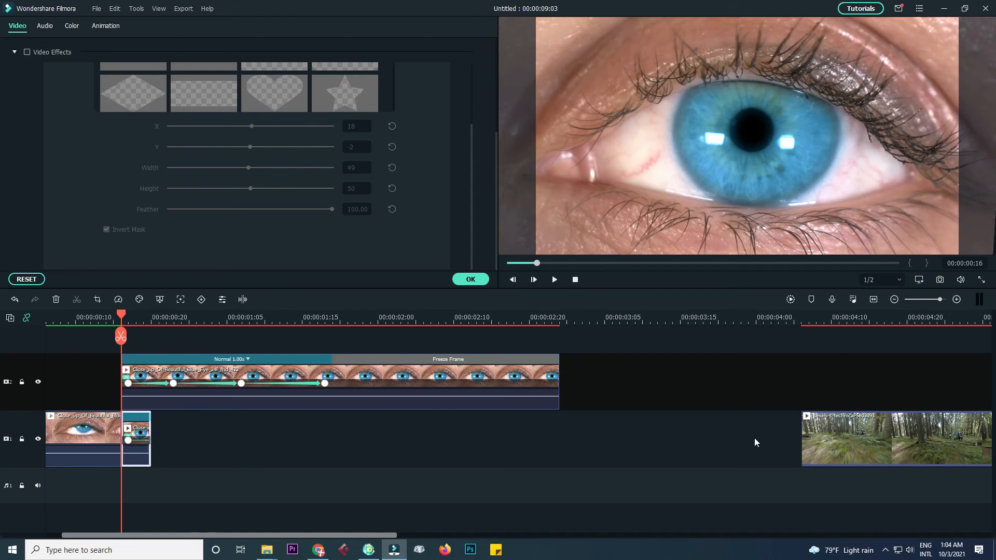
pyautogui.moveTo(851, 432); pyautogui.dragTo(311, 439)
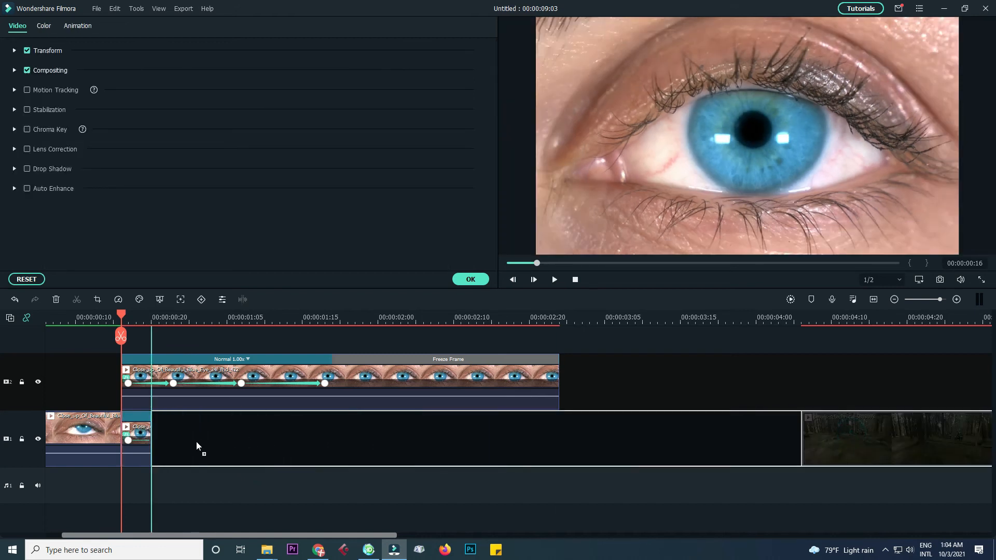
pyautogui.moveTo(196, 440); pyautogui.dragTo(197, 441)
# - Close the clip settings and add a Dissolve transition between the copied eye clip and the forest clip
pyautogui.click(470, 280)
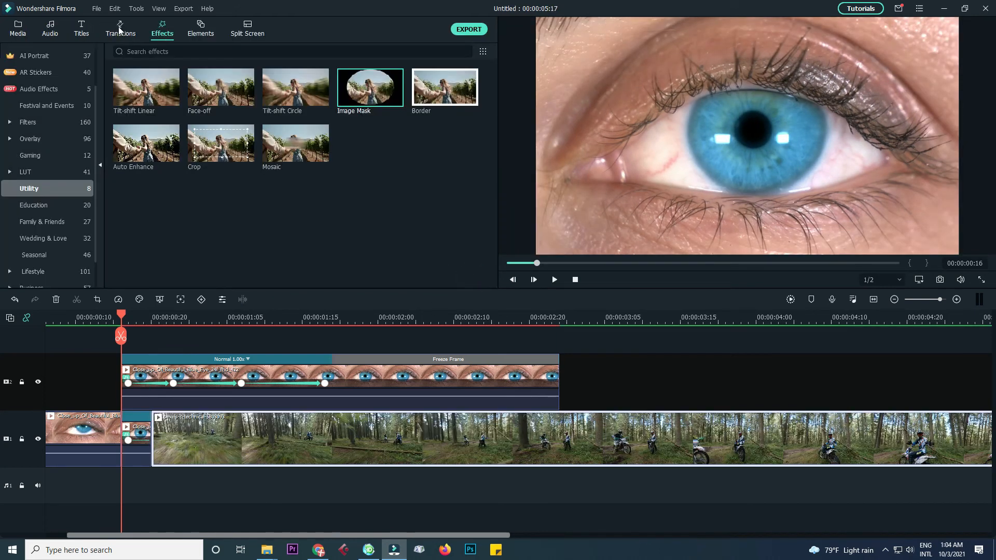
pyautogui.click(120, 29)
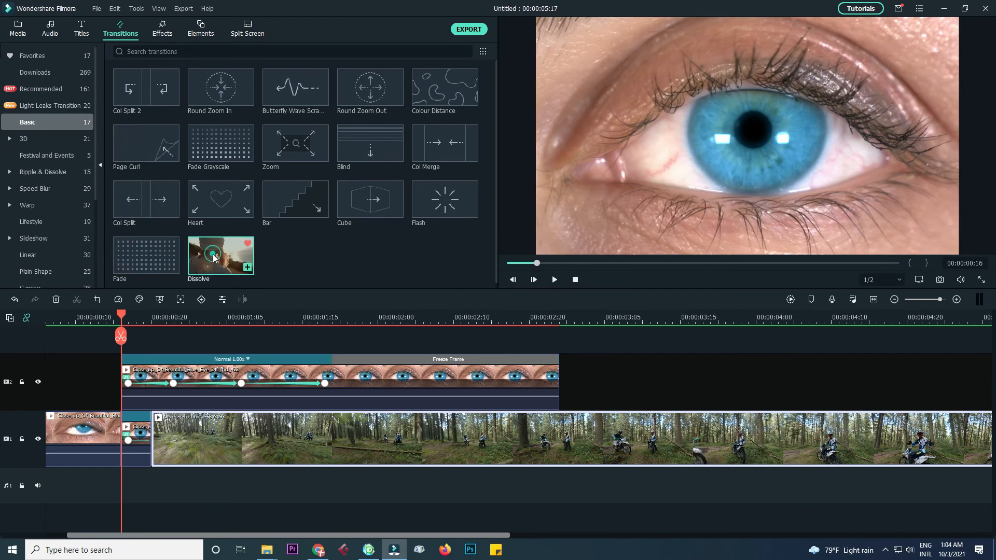
pyautogui.moveTo(213, 258); pyautogui.dragTo(133, 426)
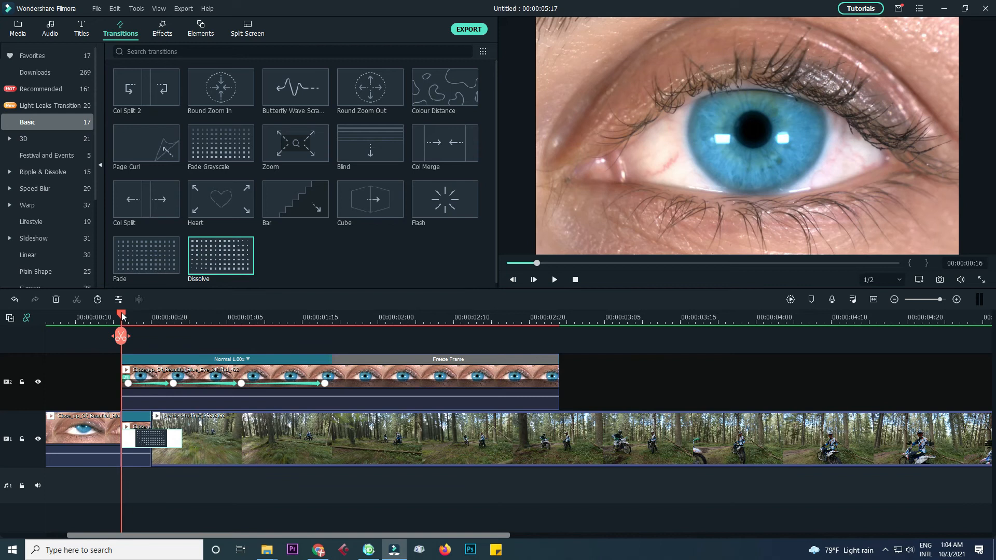
# - Return the playhead to the start and play the whole eye zoom sequence with the dissolve
pyautogui.moveTo(121, 317); pyautogui.dragTo(7, 326)
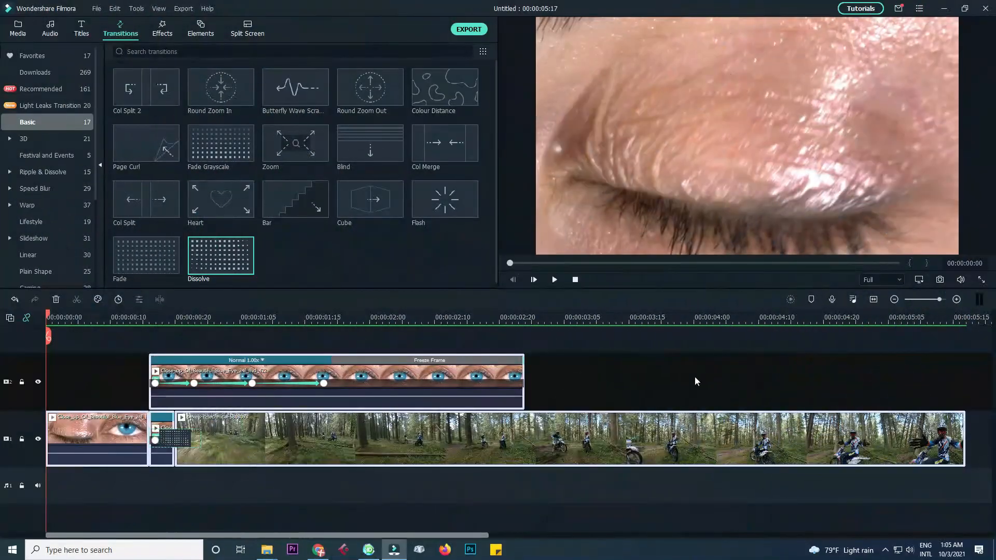
pyautogui.click(692, 382)
pyautogui.press('space')
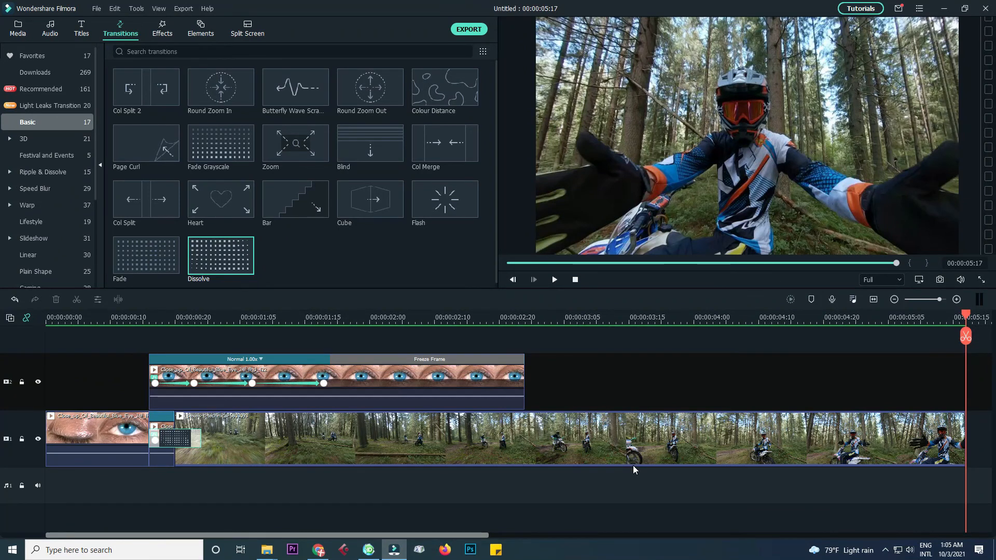
pyautogui.press('space')
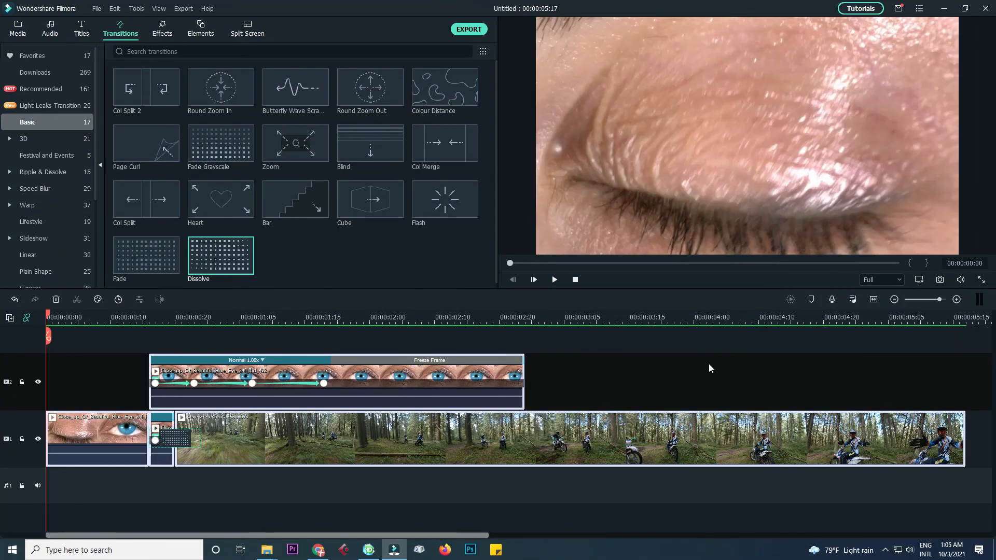